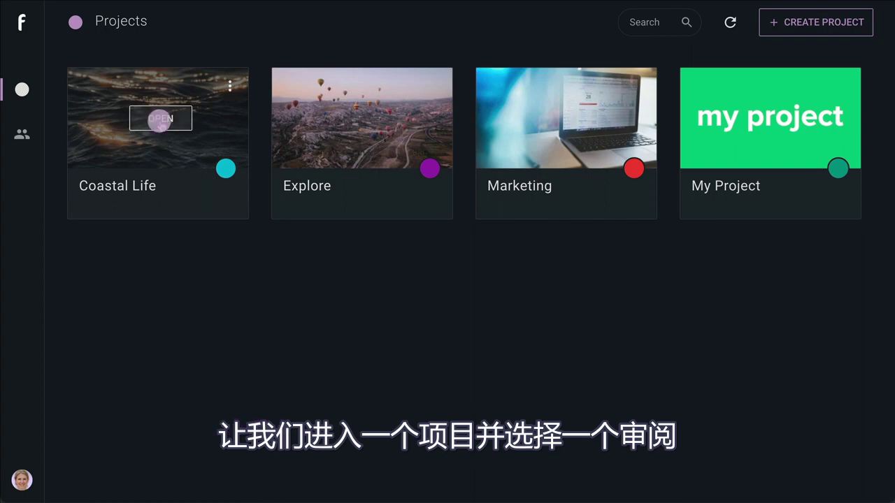
# Step: Open the Sunset sequence review in the Coastal Life project and play coast_01 at 0.25x and 2x speed
pyautogui.click(511, 125)
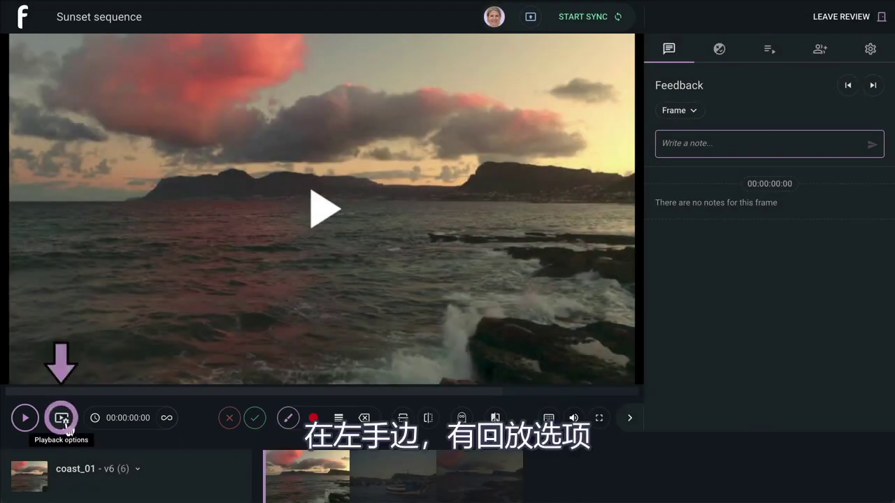
pyautogui.click(62, 419)
pyautogui.press('space')
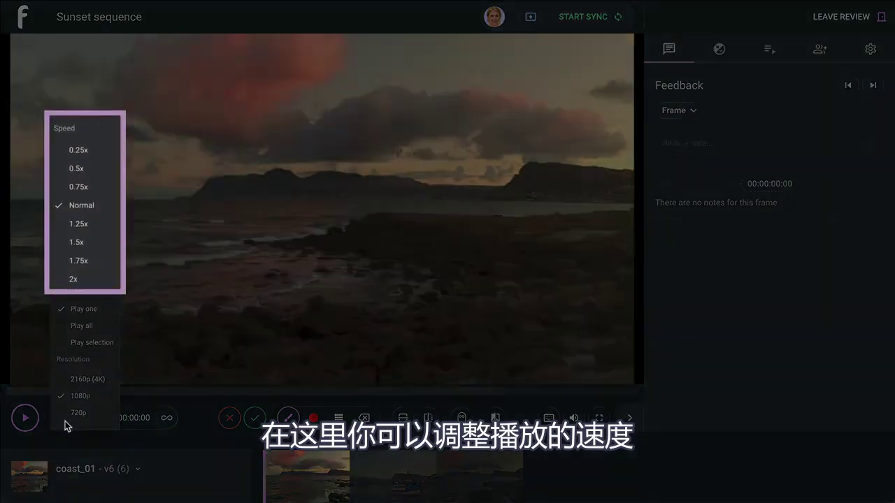
pyautogui.click(98, 155)
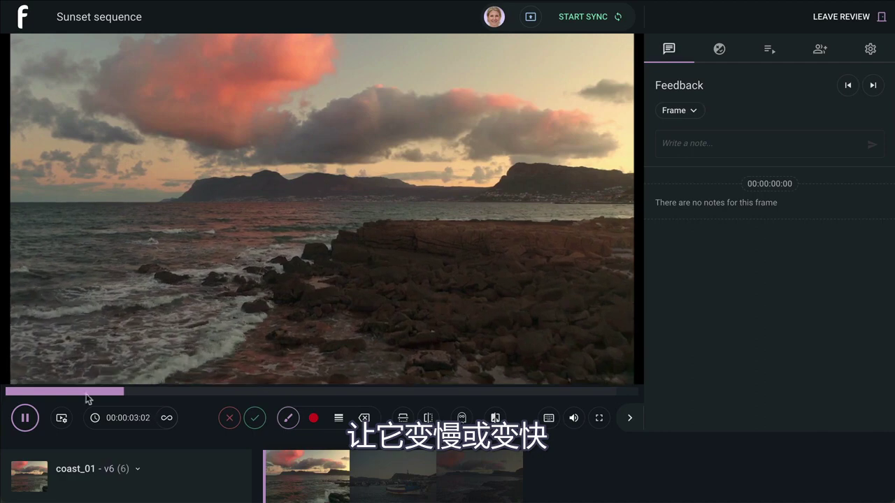
pyautogui.click(62, 424)
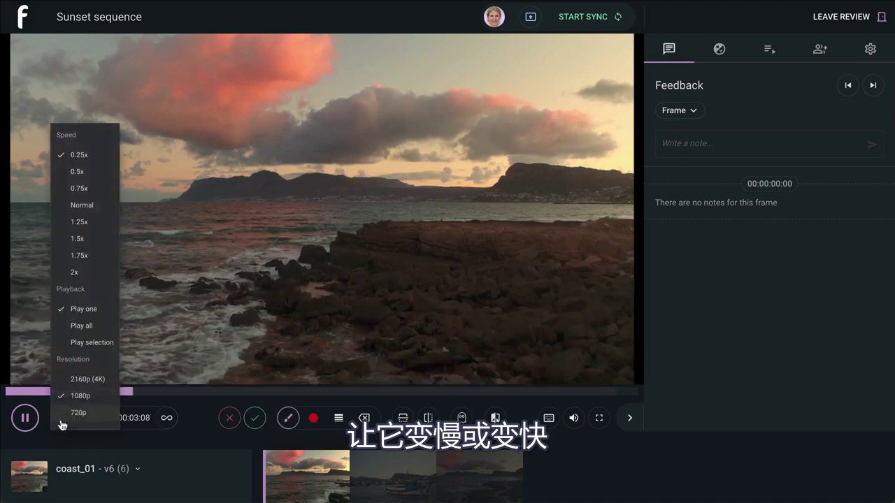
pyautogui.click(89, 272)
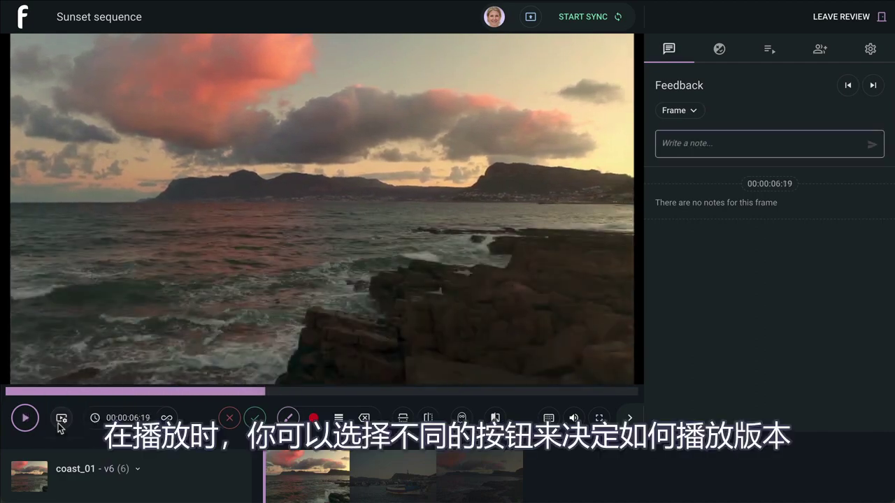
# Step: Set the review's playback mode to Play all
pyautogui.click(62, 424)
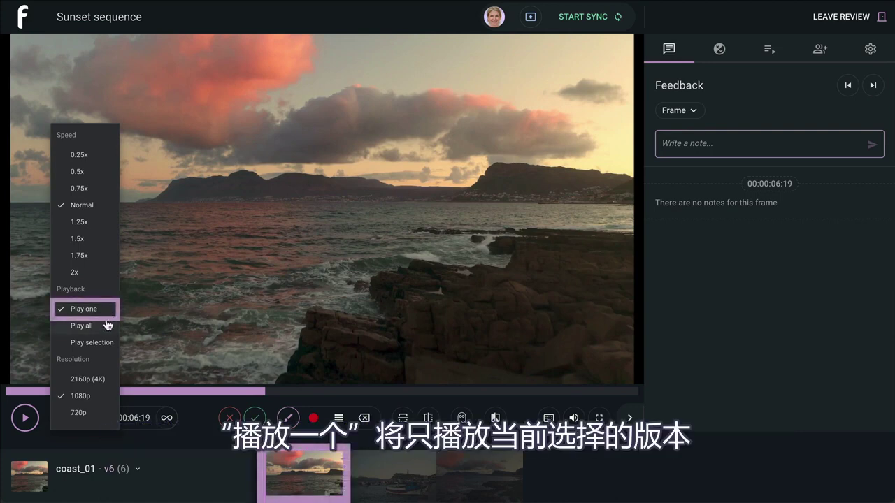
pyautogui.click(107, 325)
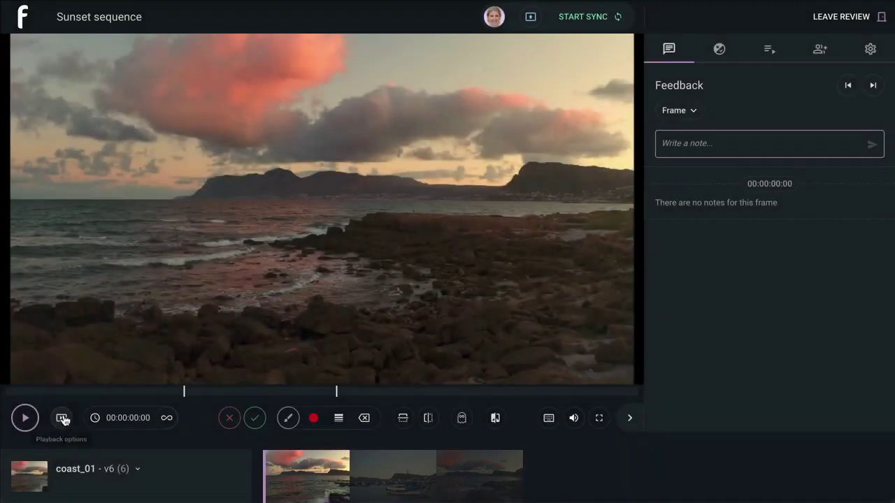
pyautogui.click(62, 417)
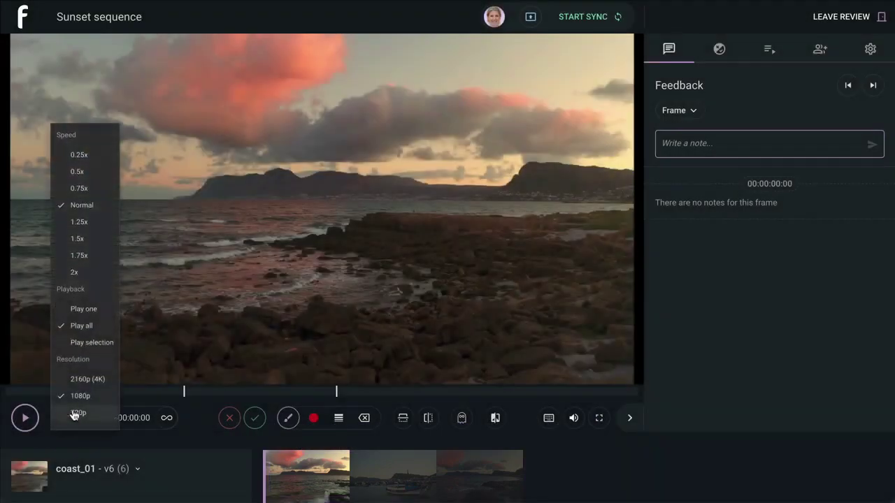
pyautogui.click(91, 343)
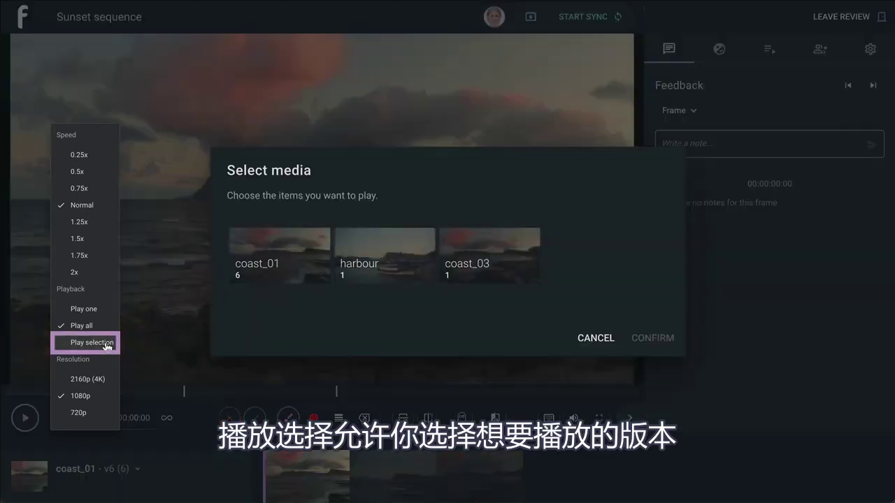
pyautogui.click(241, 239)
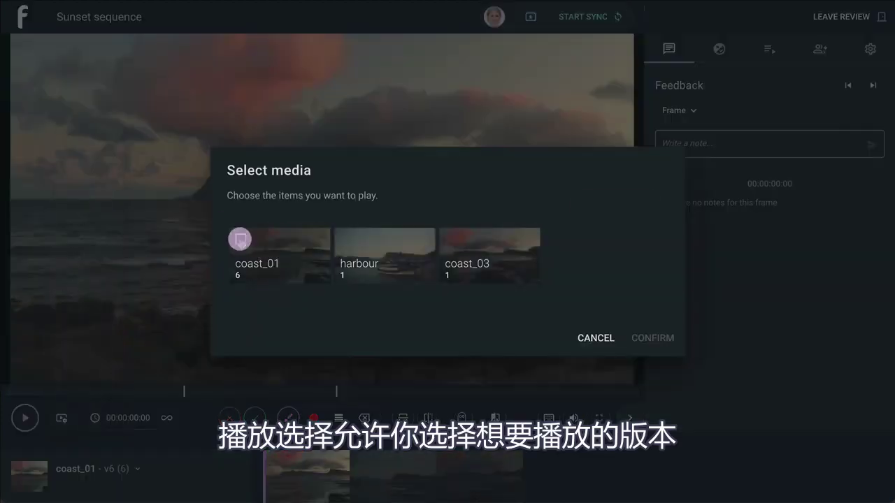
pyautogui.click(346, 239)
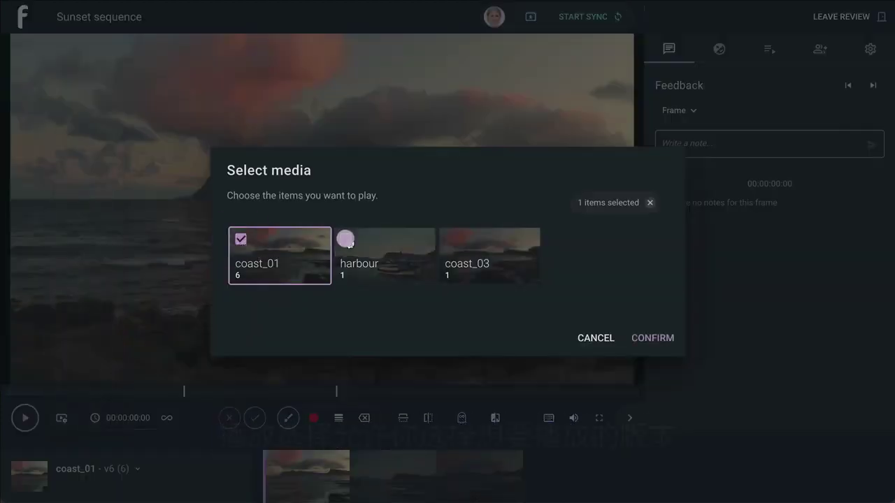
pyautogui.click(589, 340)
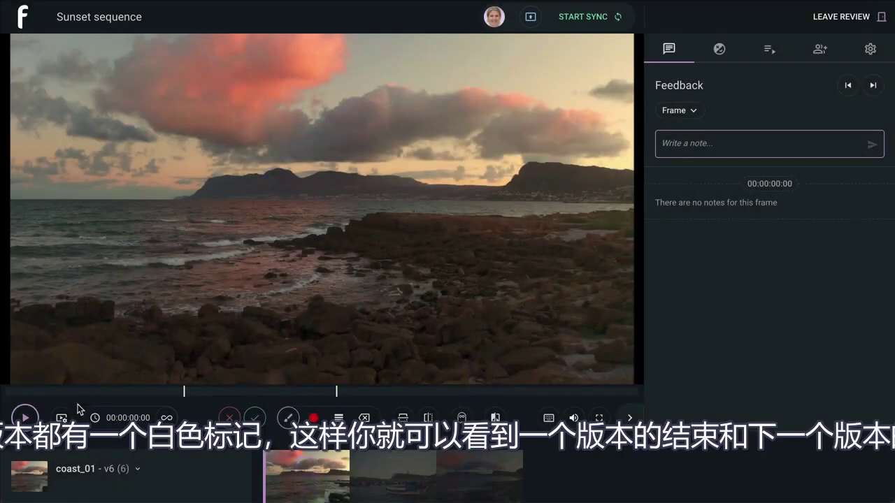
# Step: Scrub the timeline across both white version markers, from coast_01 through harbour into coast_03
pyautogui.moveTo(162, 393); pyautogui.dragTo(187, 395)
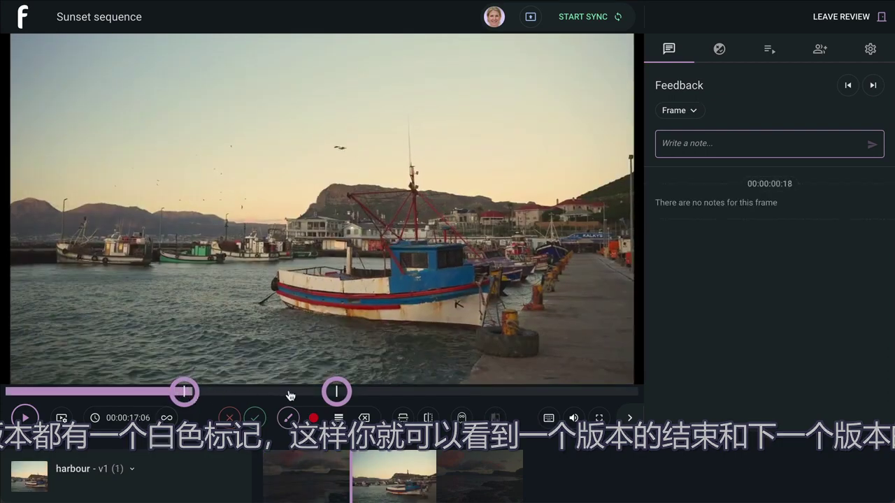
pyautogui.click(310, 396)
pyautogui.moveTo(311, 396); pyautogui.dragTo(336, 393)
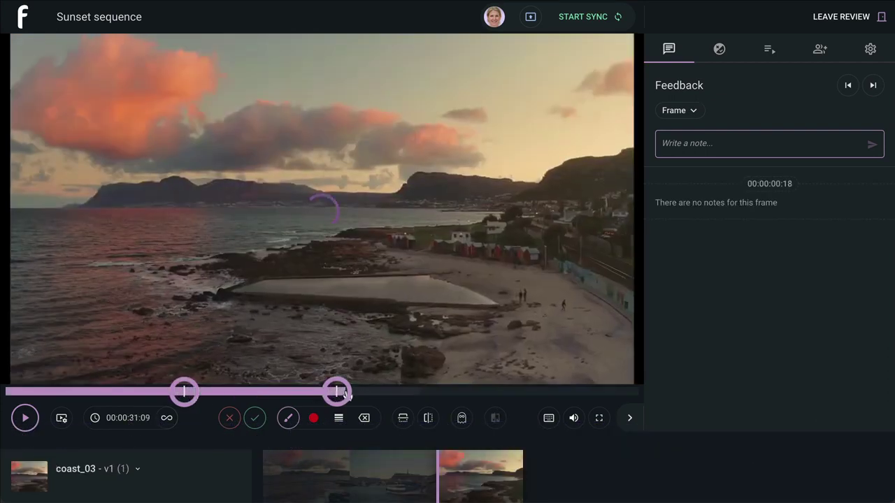
# Step: Set the playback mode of coast_03 to Play one and turn looping off
pyautogui.click(61, 423)
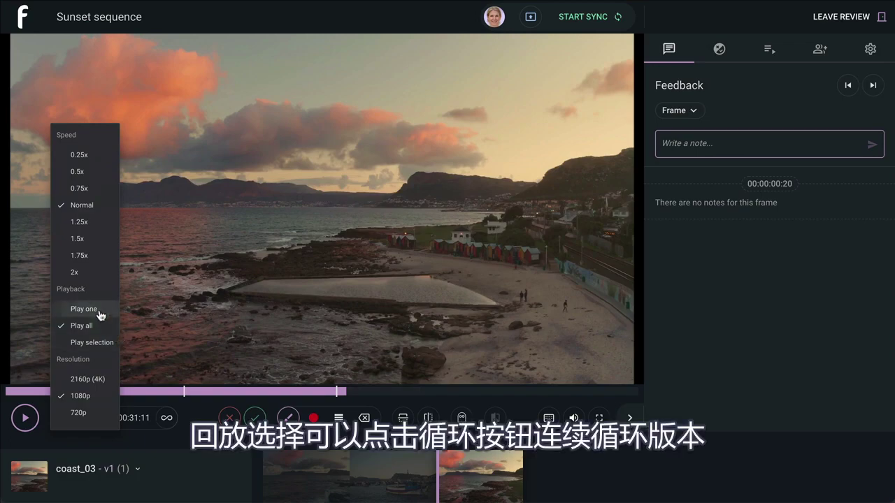
pyautogui.click(100, 315)
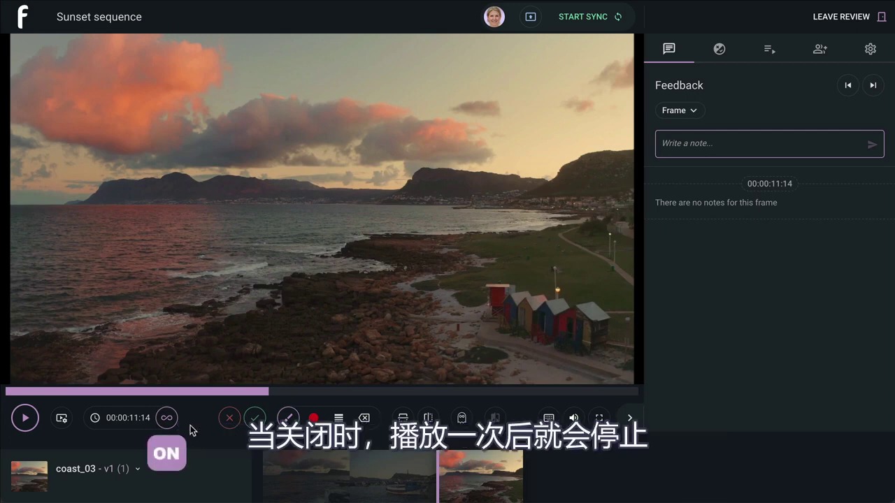
pyautogui.click(166, 418)
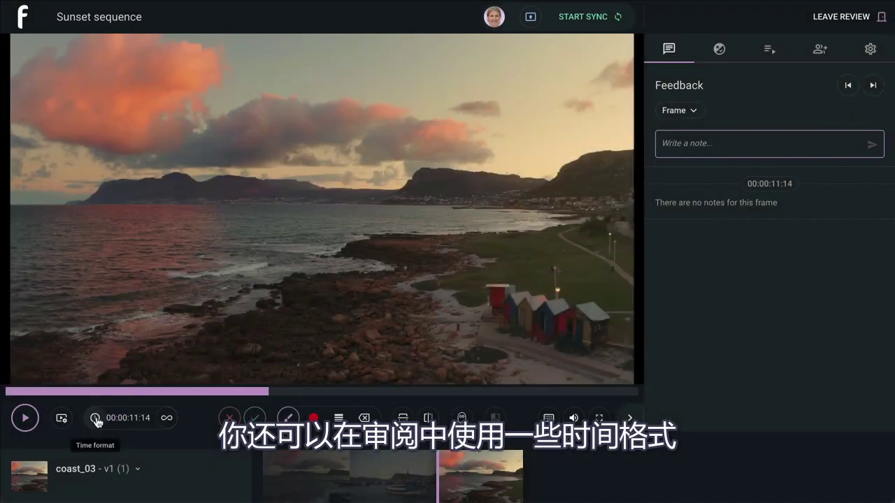
# Step: Switch the time format to Standard and Frames, and return it to Timecode
pyautogui.click(96, 420)
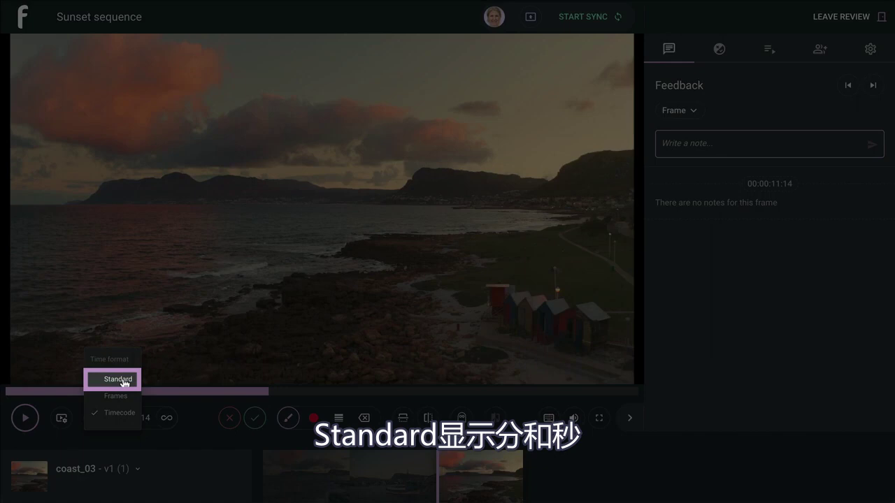
pyautogui.click(123, 380)
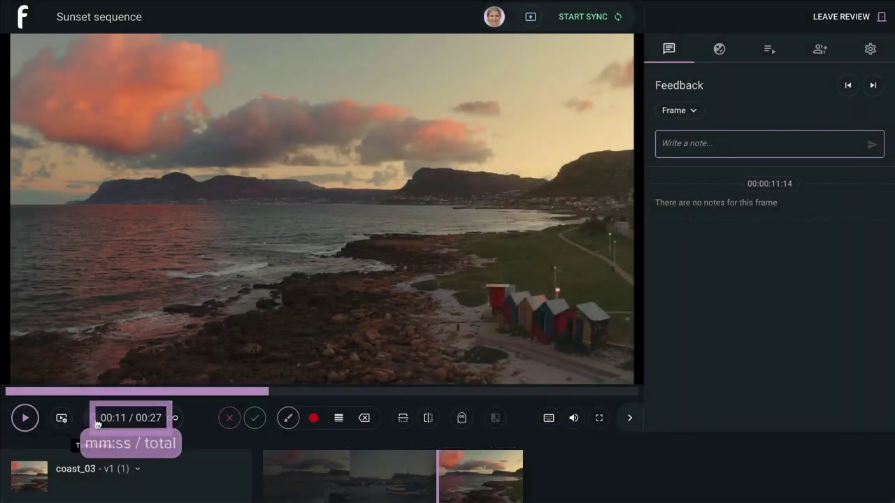
pyautogui.click(95, 419)
pyautogui.click(116, 400)
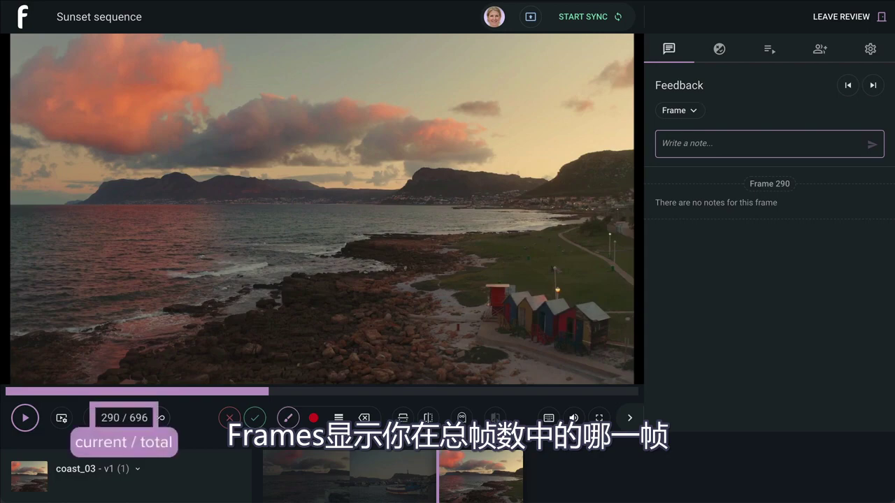
pyautogui.click(96, 419)
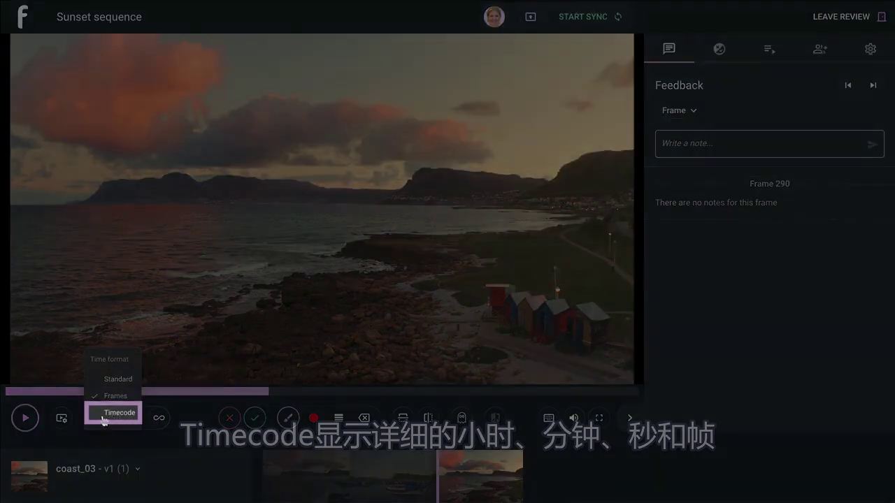
pyautogui.click(119, 413)
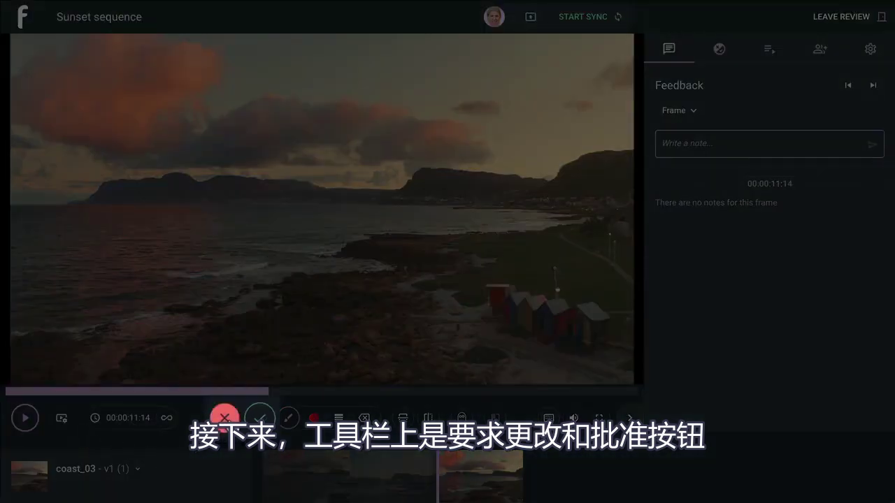
# Step: With approvals and interactions shown, switch the coast_03 verdict between approved and required changes, ending on approved
pyautogui.click(262, 418)
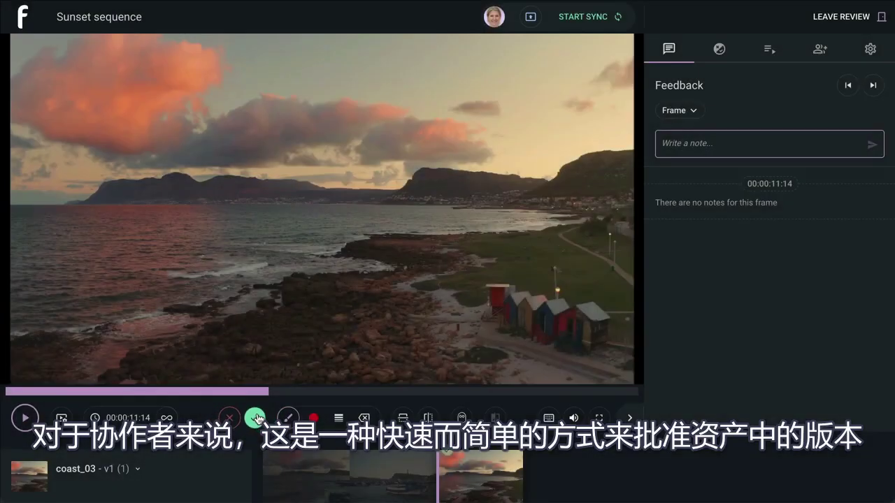
pyautogui.click(715, 49)
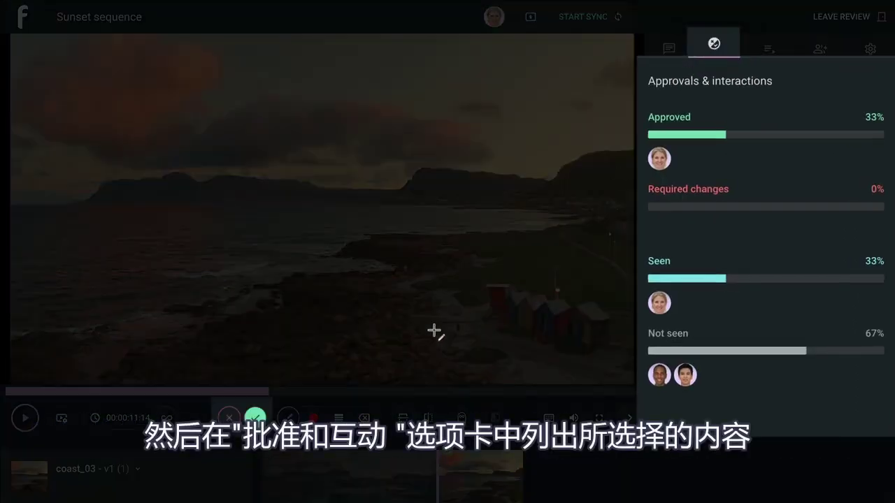
pyautogui.click(229, 418)
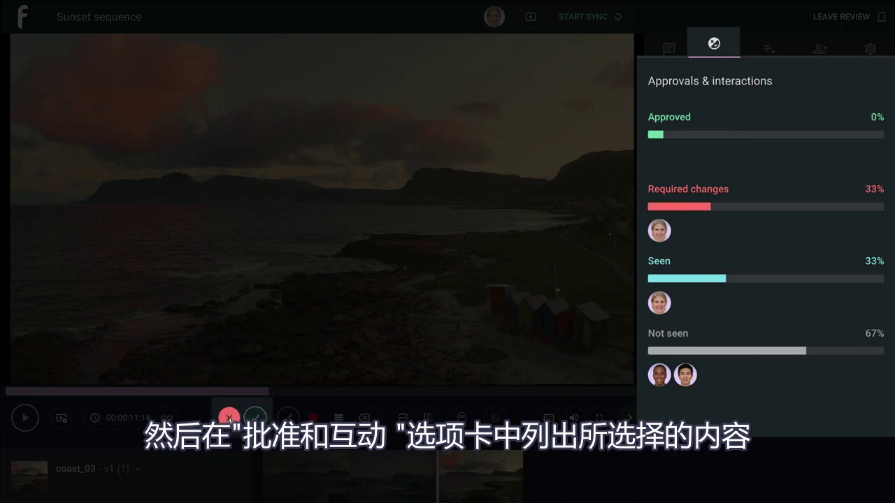
pyautogui.click(256, 418)
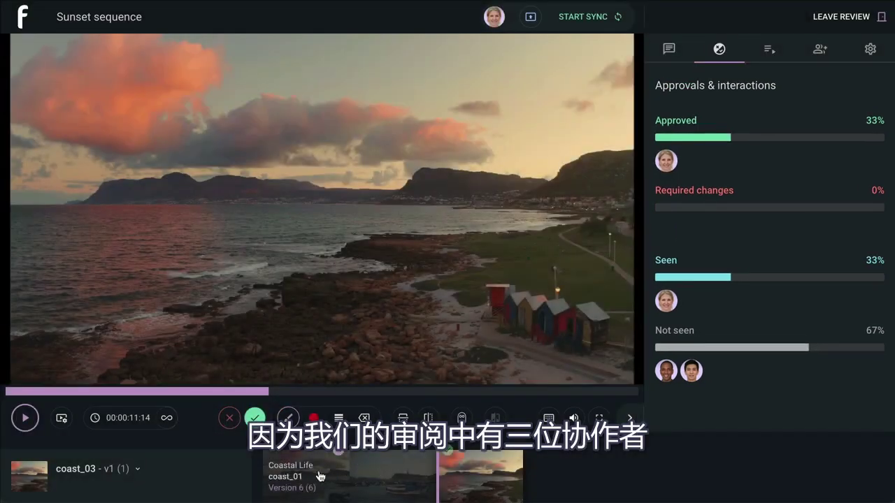
# Step: Switch the review to coast_01 version 6 and approve it
pyautogui.click(316, 475)
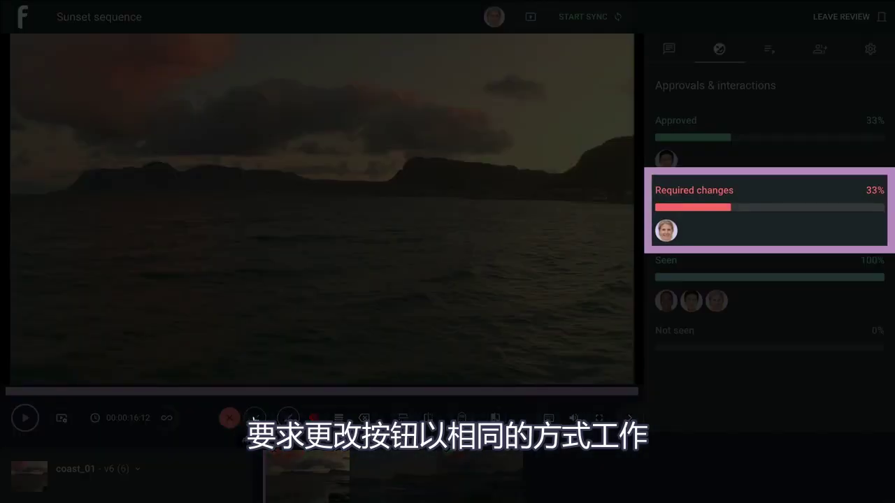
pyautogui.click(255, 418)
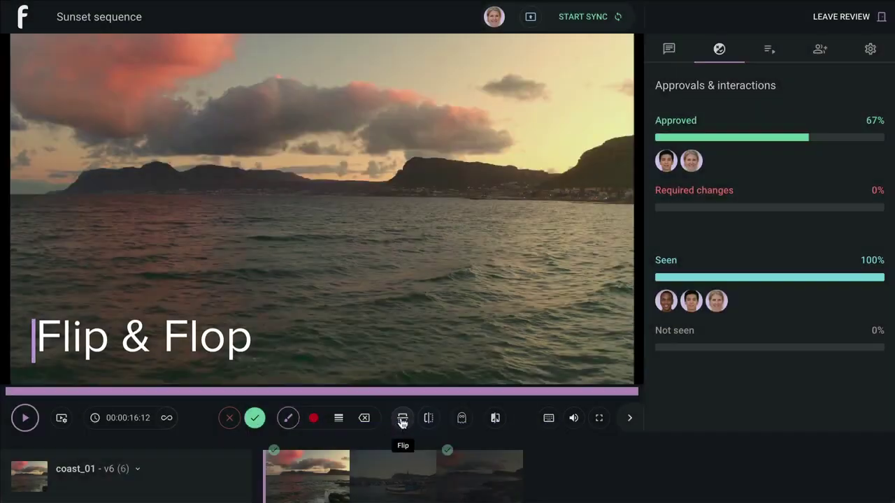
# Step: Play coast_01 with the vertical Flip applied, and restore its normal orientation
pyautogui.press('space')
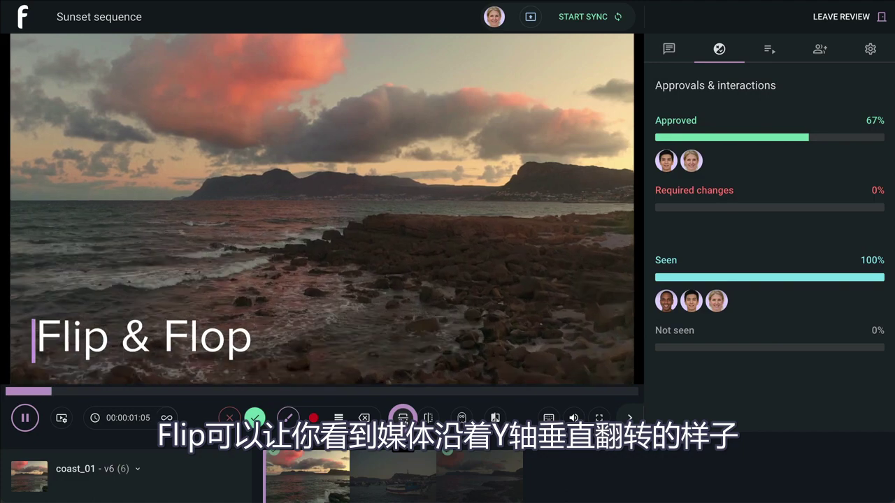
pyautogui.click(402, 418)
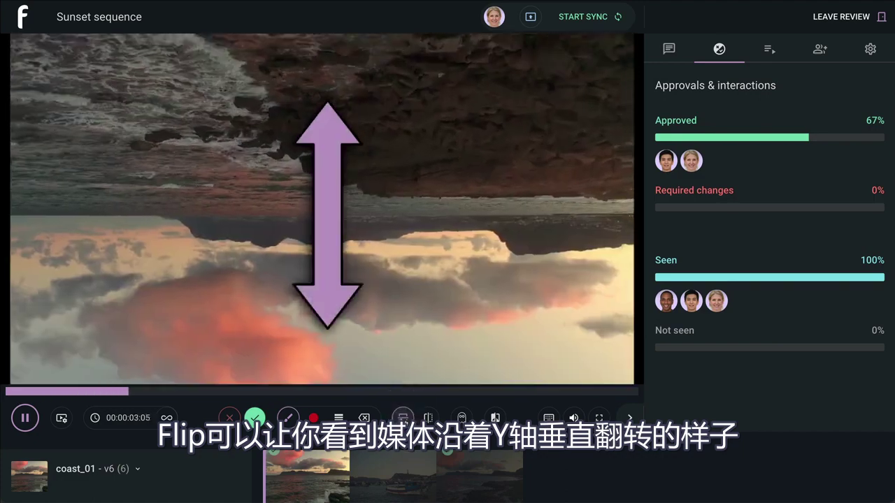
pyautogui.click(403, 419)
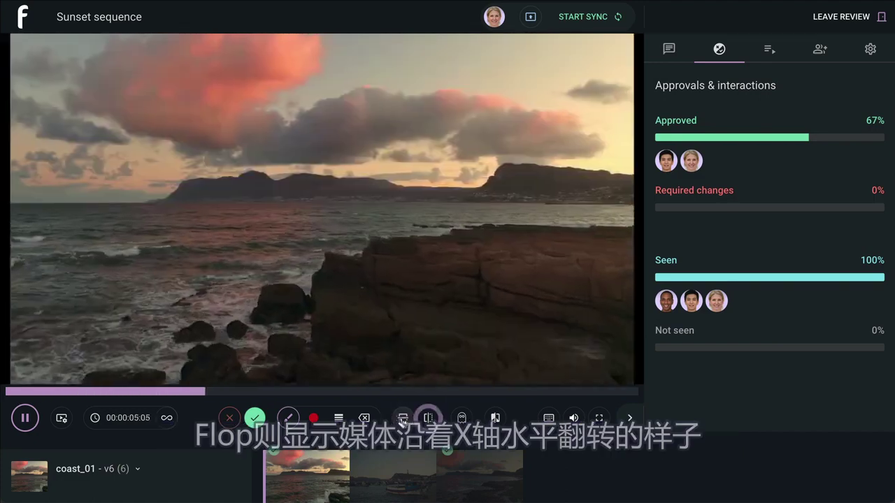
pyautogui.press('space')
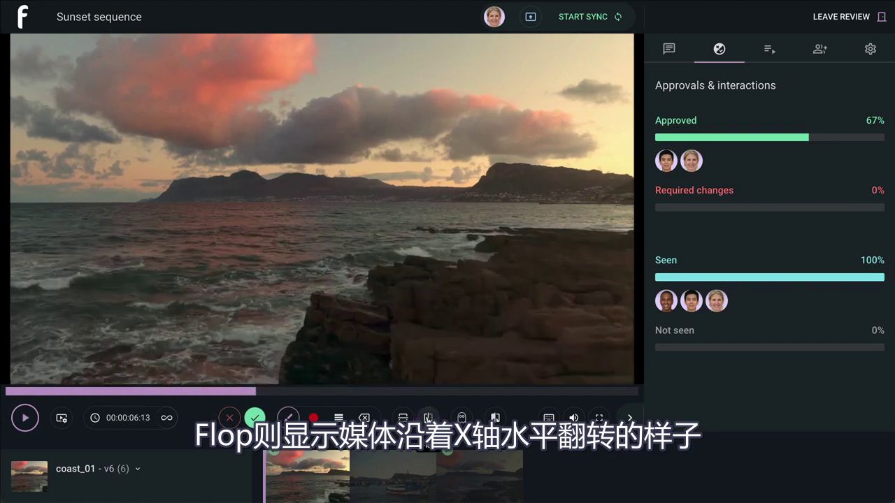
# Step: Play coast_01 mirrored horizontally with Flop, and turn the mirroring off again
pyautogui.click(428, 418)
pyautogui.press('space')
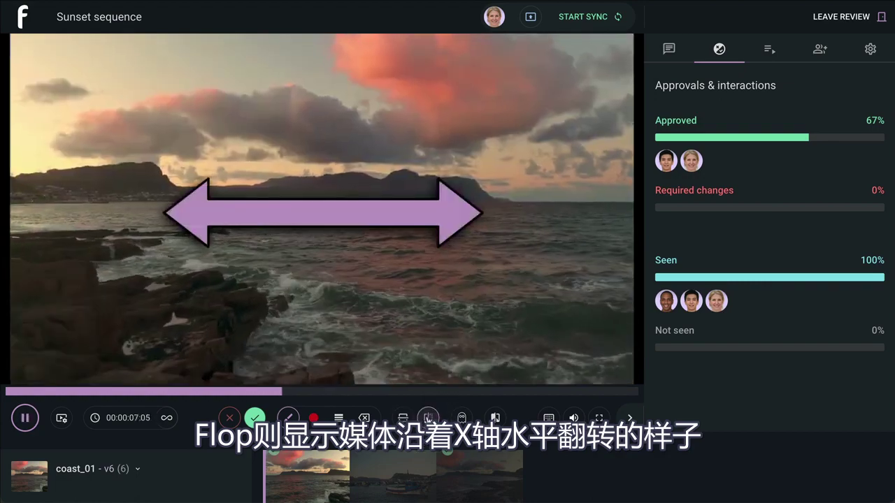
pyautogui.click(428, 418)
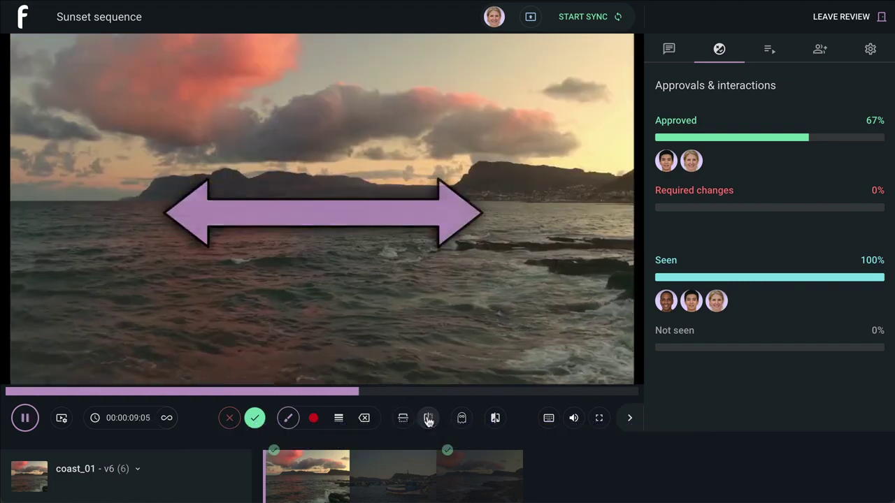
pyautogui.press('space')
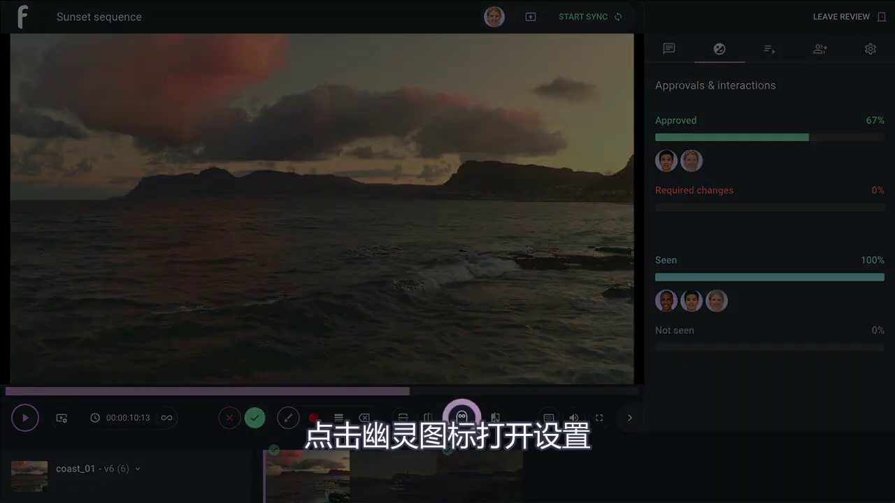
# Step: Turn on Ghosting for coast_01 with 3 frames before and 3 frames after
pyautogui.click(461, 418)
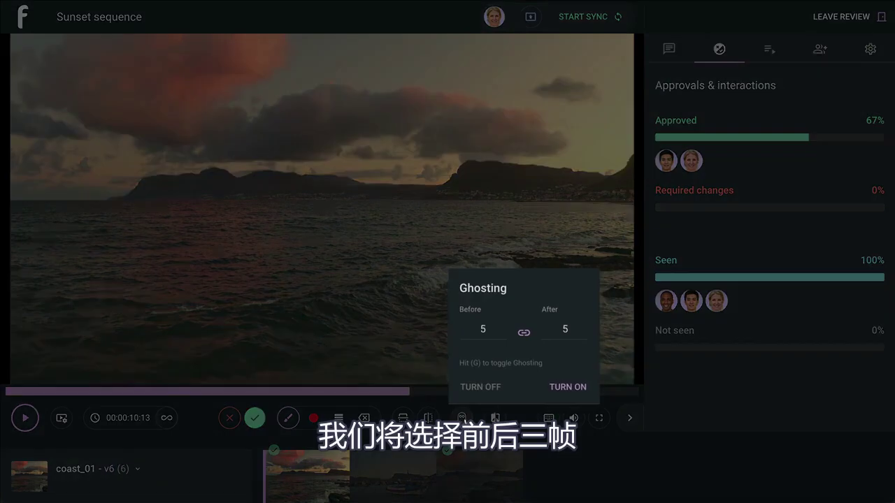
pyautogui.click(492, 327)
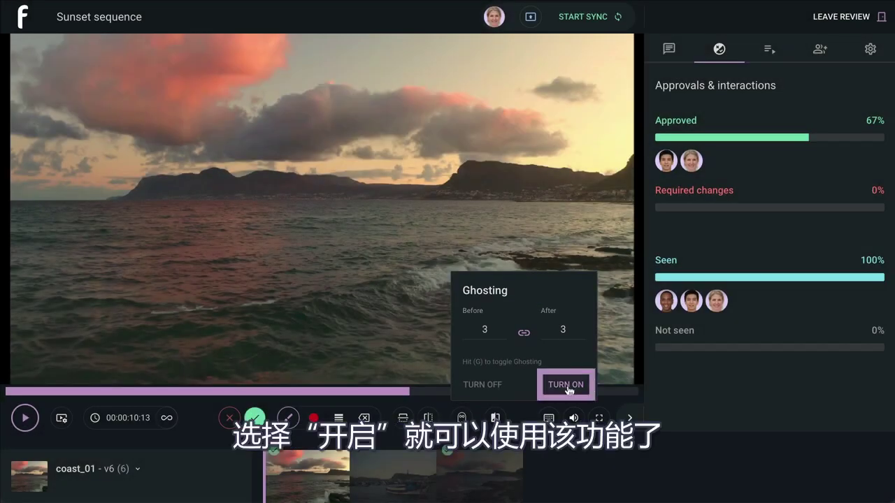
pyautogui.click(566, 385)
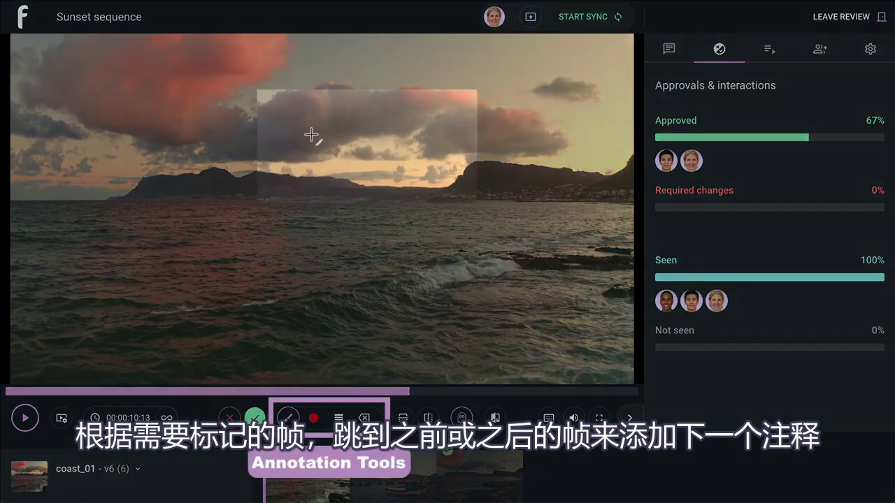
# Step: Draw the numbers 1 to 5 in red side by side across the clouds, one per consecutive frame starting at 00:00:10:13
pyautogui.moveTo(309, 132); pyautogui.dragTo(309, 160)
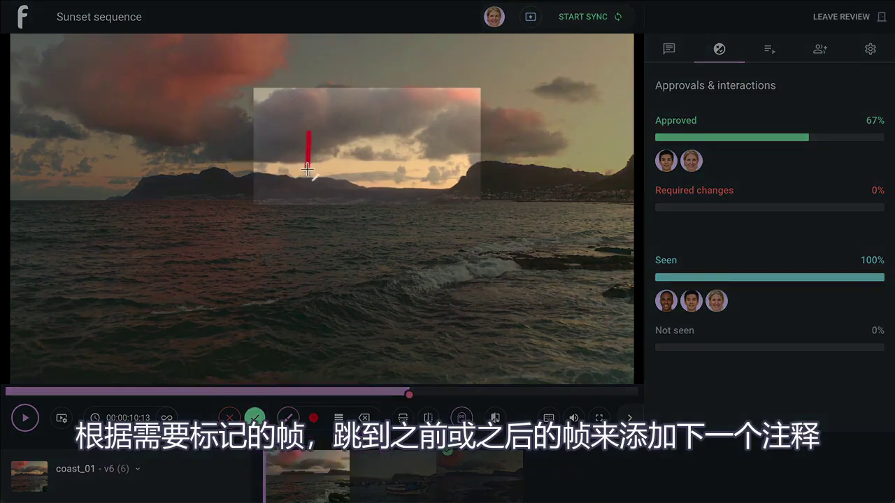
pyautogui.press('Right')
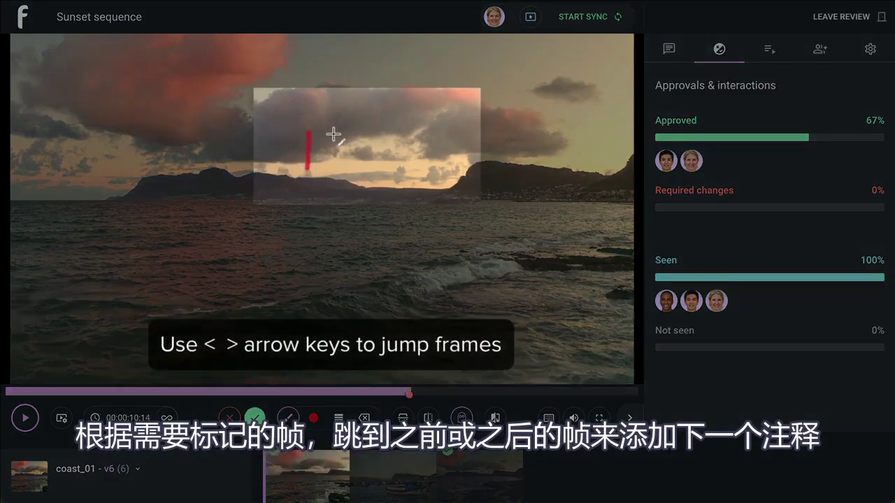
pyautogui.moveTo(326, 141)
pyautogui.mouseDown()
pyautogui.moveTo(350, 155)
pyautogui.moveTo(325, 167)
pyautogui.moveTo(351, 164)
pyautogui.mouseUp()
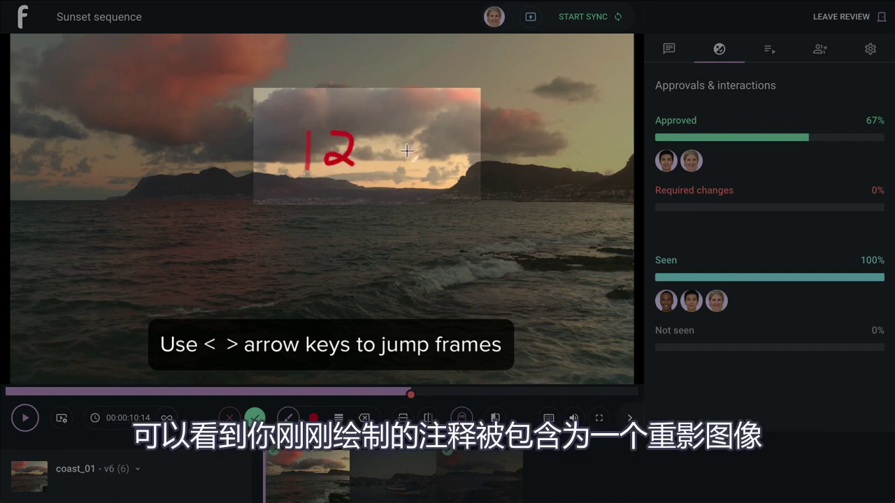
pyautogui.press('Right')
pyautogui.moveTo(371, 135)
pyautogui.mouseDown()
pyautogui.moveTo(387, 158)
pyautogui.moveTo(365, 166)
pyautogui.mouseUp()
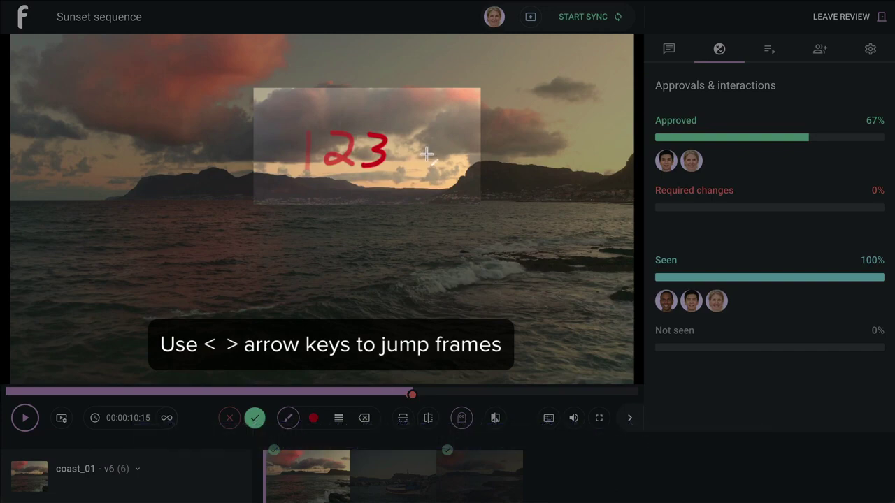
pyautogui.press('Right')
pyautogui.moveTo(397, 138); pyautogui.dragTo(402, 162)
pyautogui.press('Right')
pyautogui.moveTo(436, 137)
pyautogui.mouseDown()
pyautogui.moveTo(417, 150)
pyautogui.moveTo(440, 154)
pyautogui.moveTo(420, 165)
pyautogui.mouseUp()
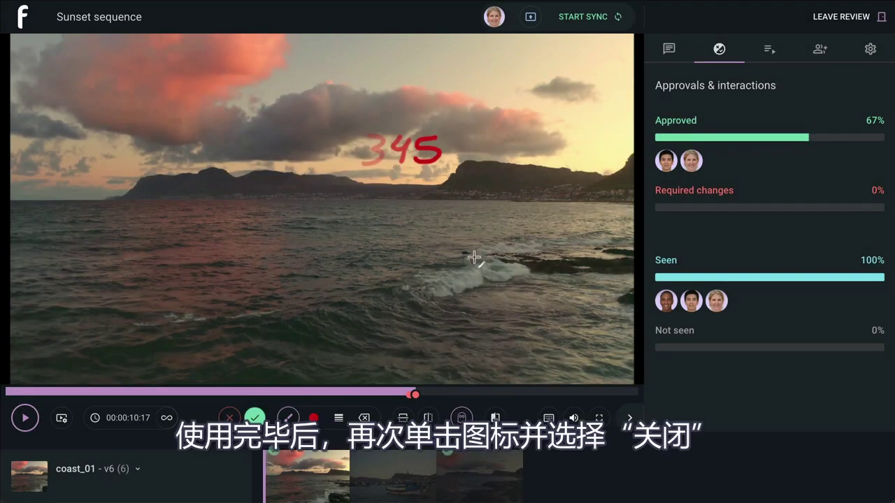
# Step: Turn Ghosting off again
pyautogui.click(462, 418)
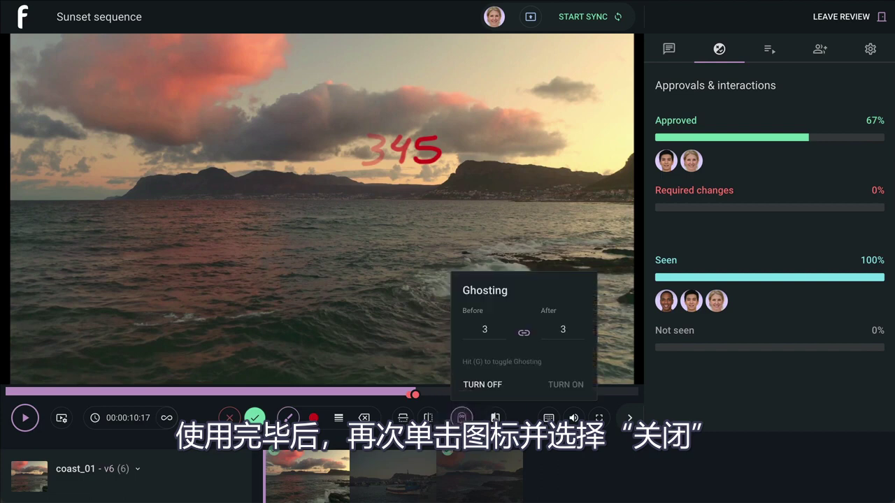
pyautogui.click(480, 387)
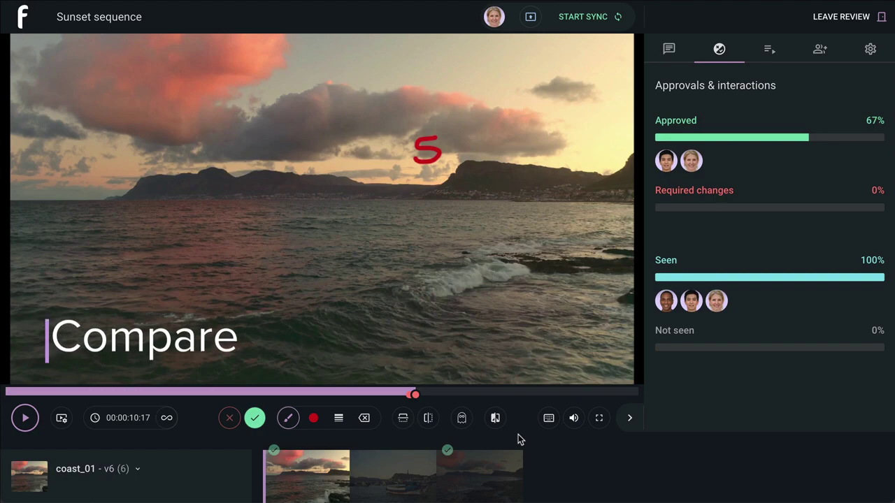
# Step: Group the playlist by asset and turn on Compare for coast_01 version 6
pyautogui.click(497, 419)
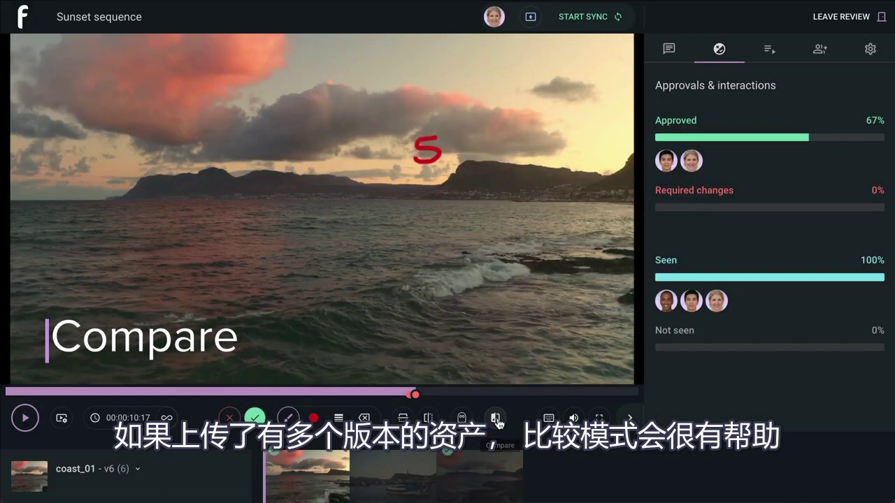
pyautogui.click(769, 52)
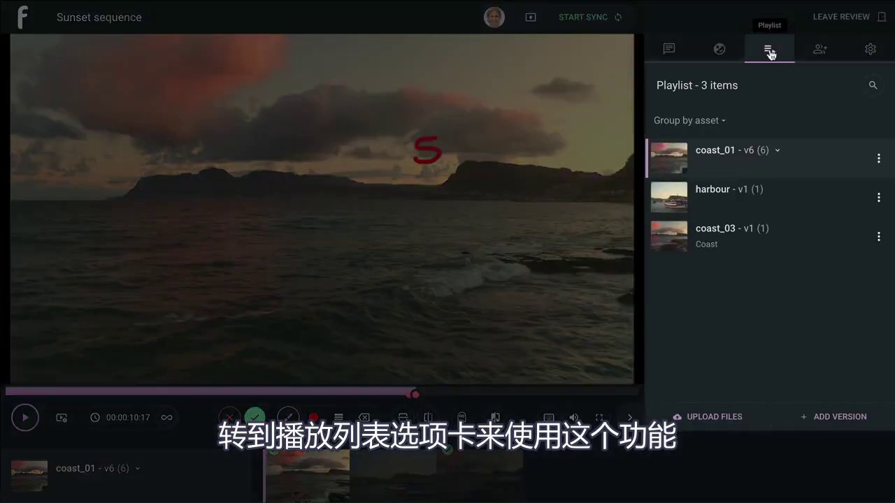
pyautogui.click(720, 126)
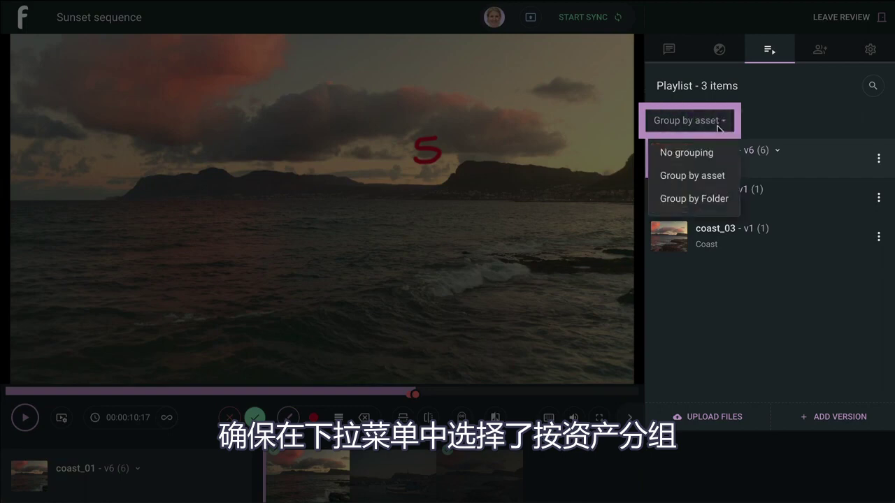
pyautogui.click(714, 180)
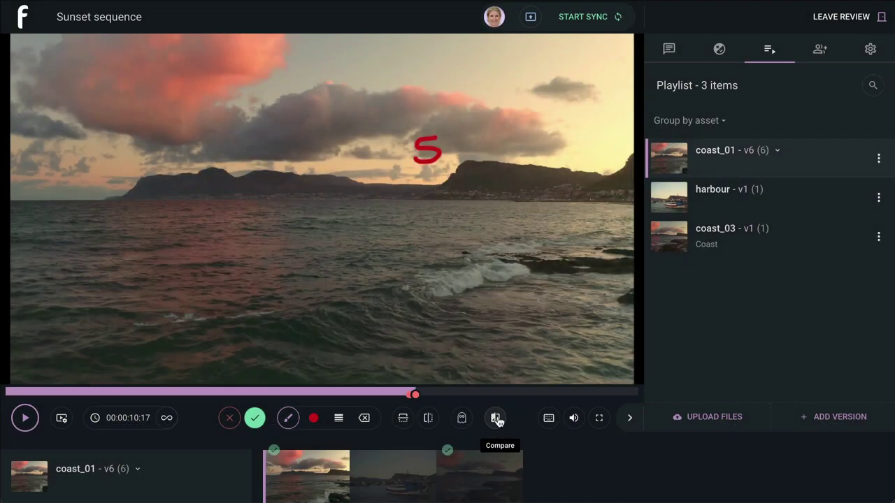
pyautogui.click(495, 418)
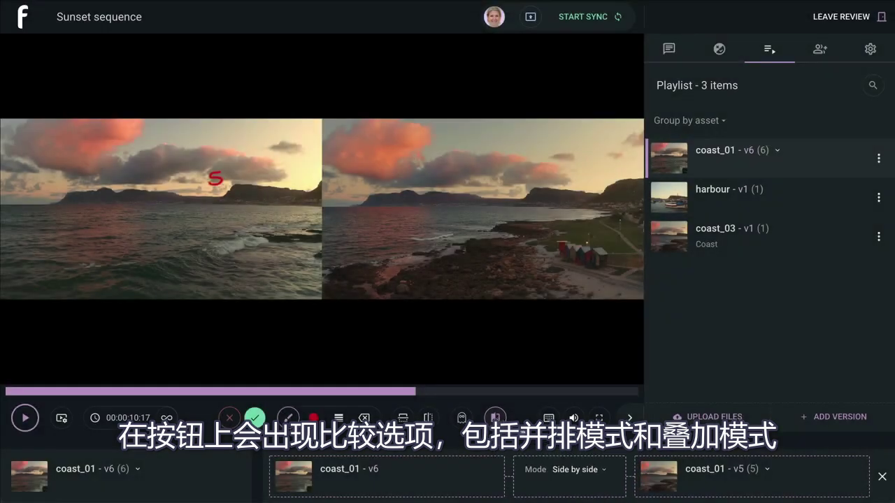
# Step: Examine the compare modes and the versions offered for both sides, and play the side-by-side comparison
pyautogui.click(602, 470)
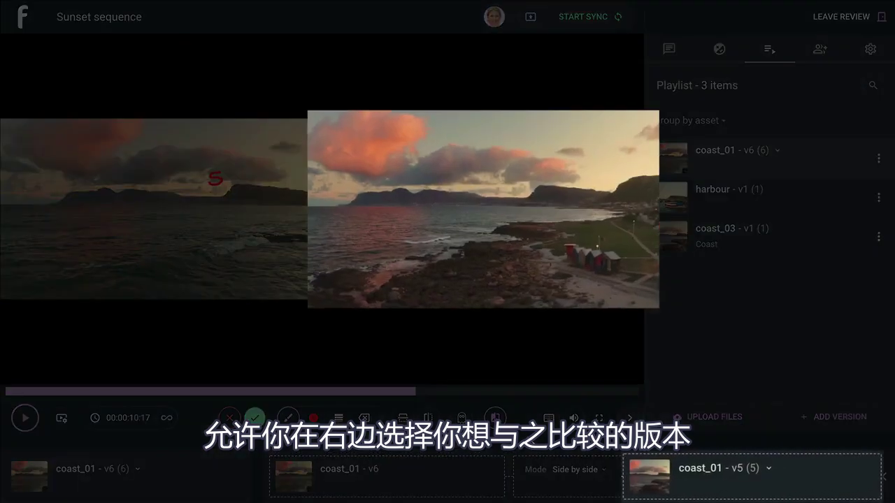
pyautogui.click(769, 468)
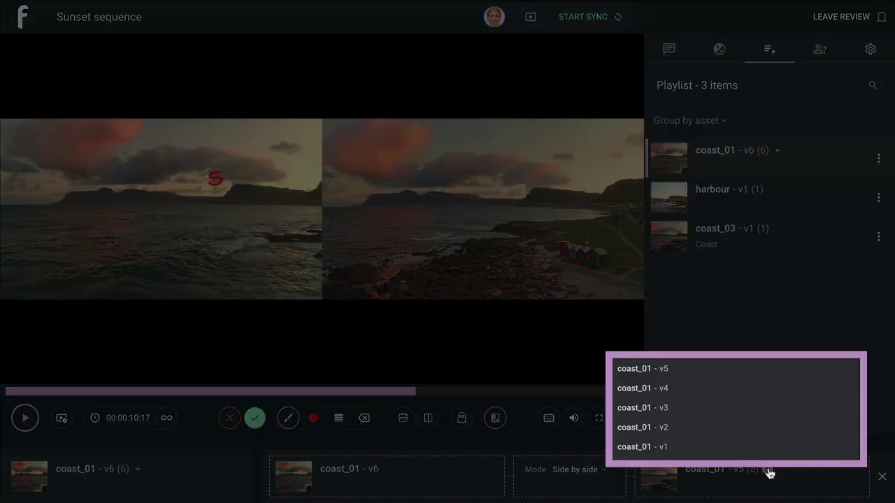
pyautogui.click(769, 473)
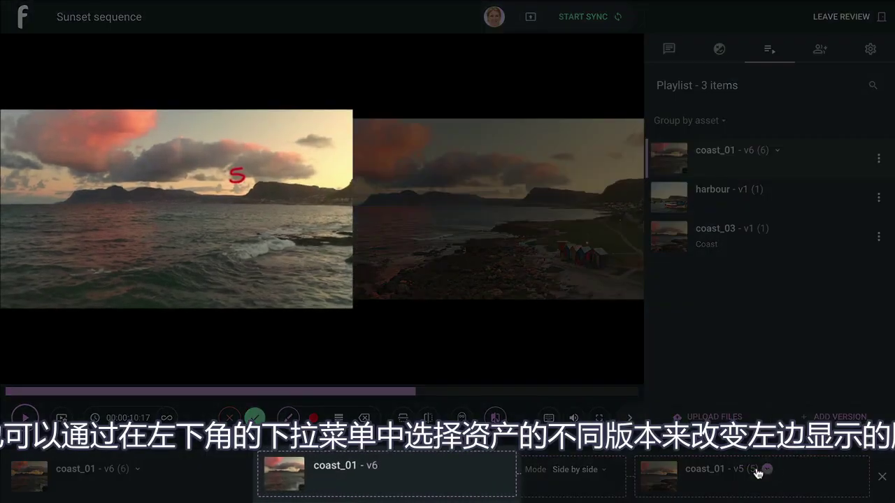
pyautogui.click(139, 469)
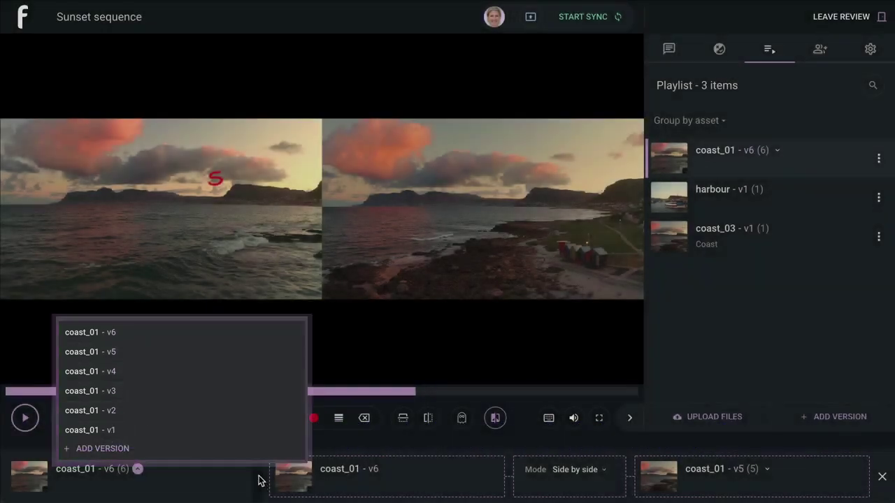
pyautogui.click(259, 481)
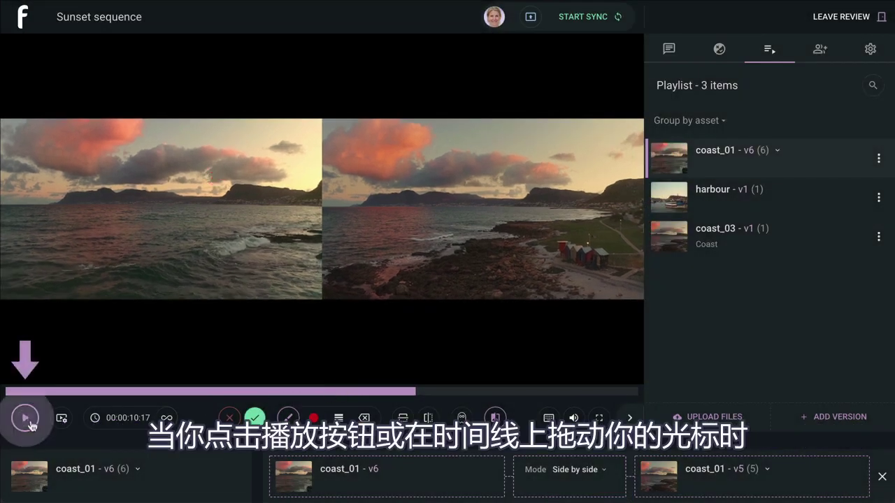
pyautogui.click(26, 418)
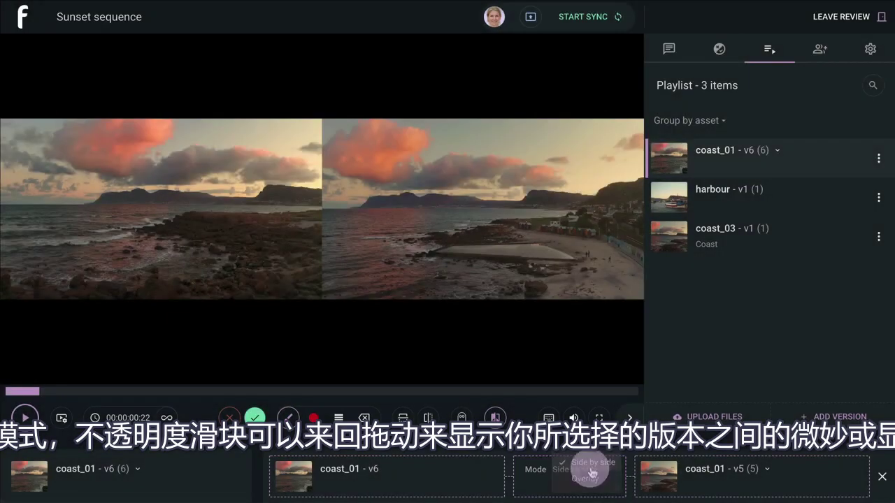
# Step: Compare the versions in Overlay mode with the opacity at 100% and at 0%, and return to Side by side mode
pyautogui.click(592, 470)
pyautogui.click(587, 481)
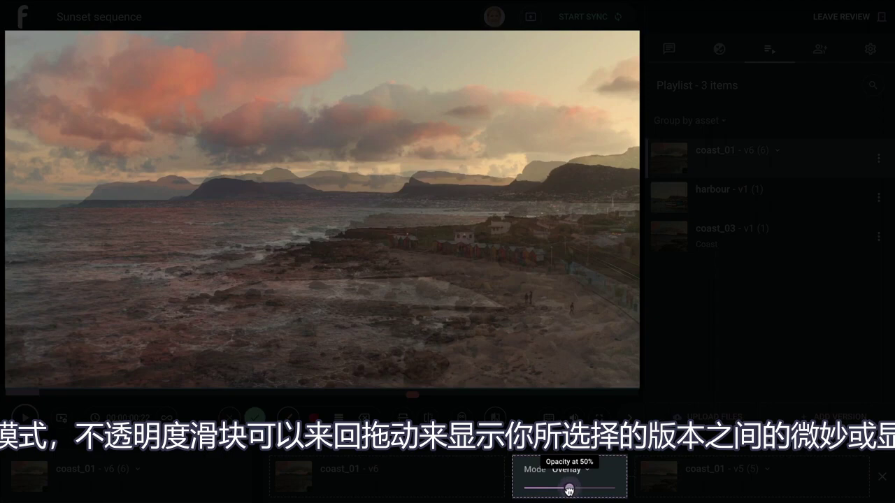
pyautogui.moveTo(569, 490); pyautogui.dragTo(631, 489)
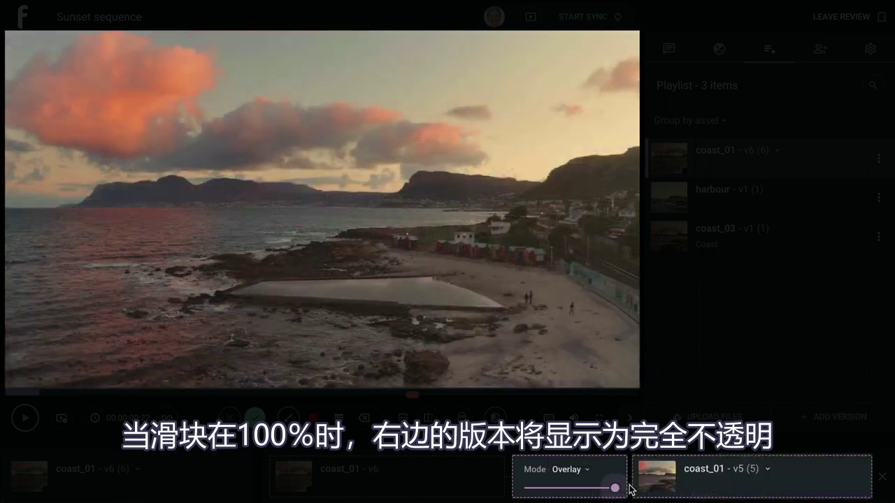
pyautogui.moveTo(614, 488); pyautogui.dragTo(519, 490)
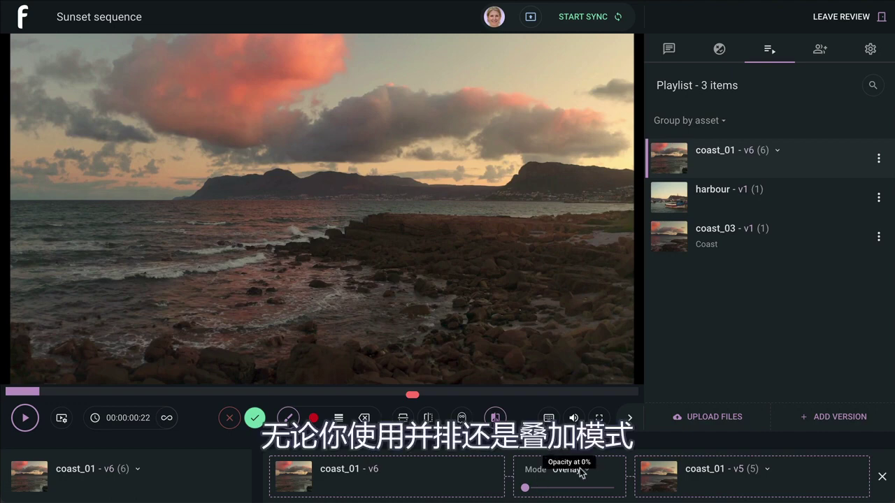
pyautogui.click(580, 472)
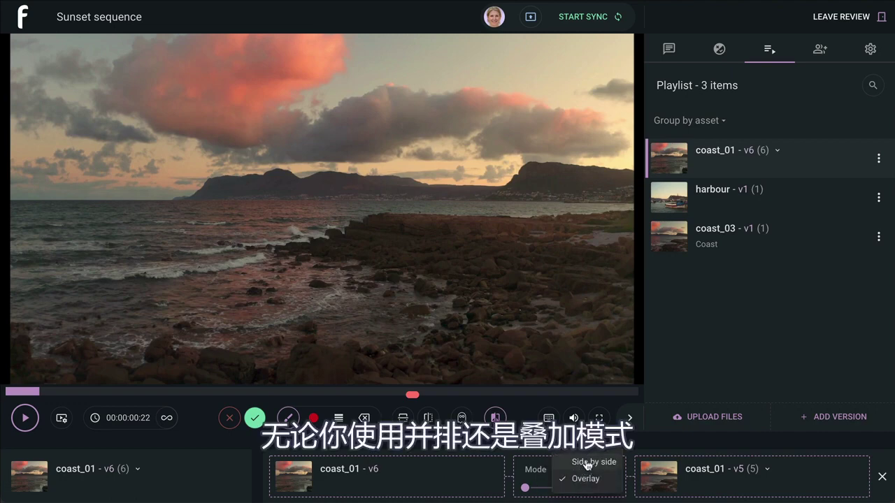
pyautogui.click(587, 463)
# Step: Post the feedback note "Awesome!" on frame 00:00:00:22 and circle the distant hilltop in red on the coast_01 v6 image
pyautogui.click(668, 49)
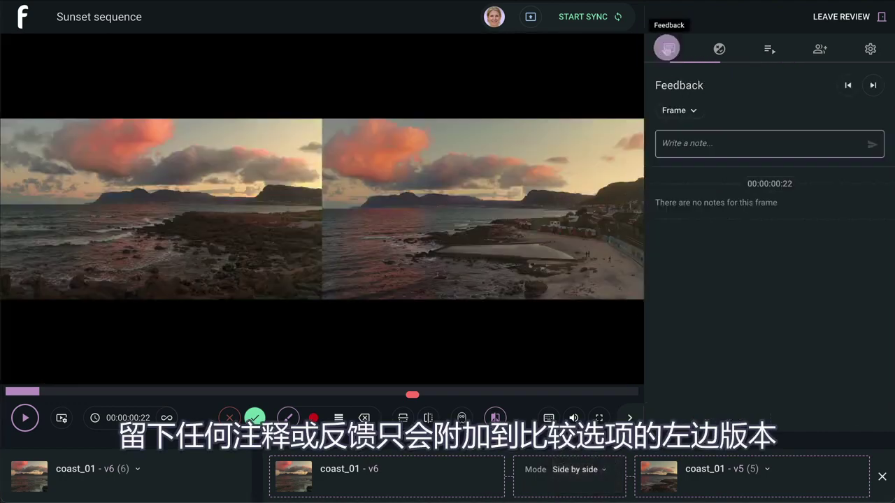
pyautogui.click(681, 142)
pyautogui.write('Awesome!')
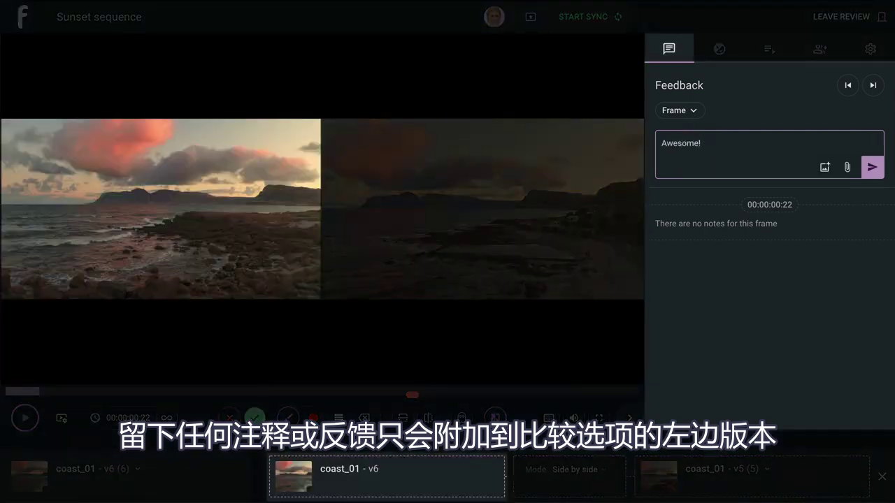
pyautogui.press('Return')
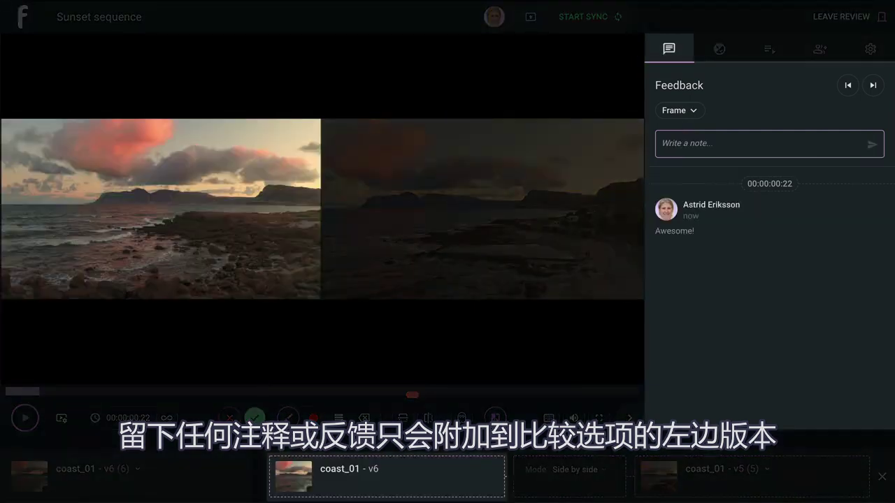
pyautogui.moveTo(135, 170)
pyautogui.mouseDown()
pyautogui.moveTo(123, 182)
pyautogui.moveTo(151, 212)
pyautogui.moveTo(155, 177)
pyautogui.mouseUp()
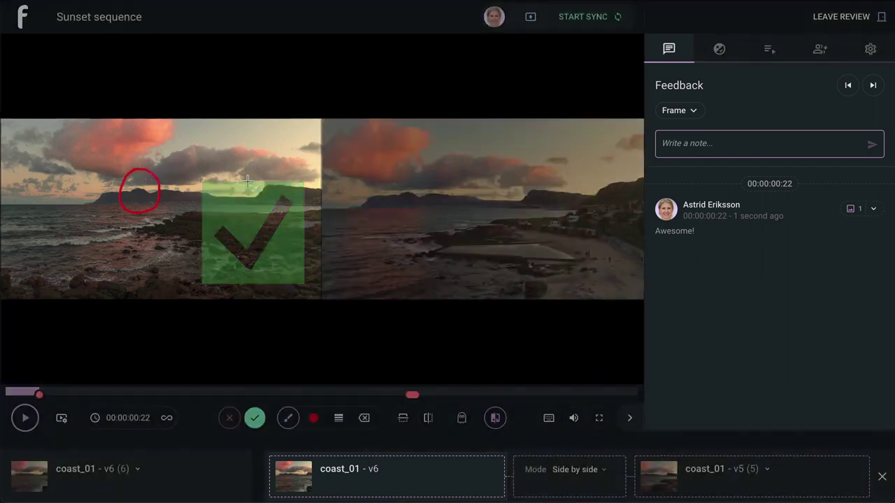
pyautogui.click(385, 200)
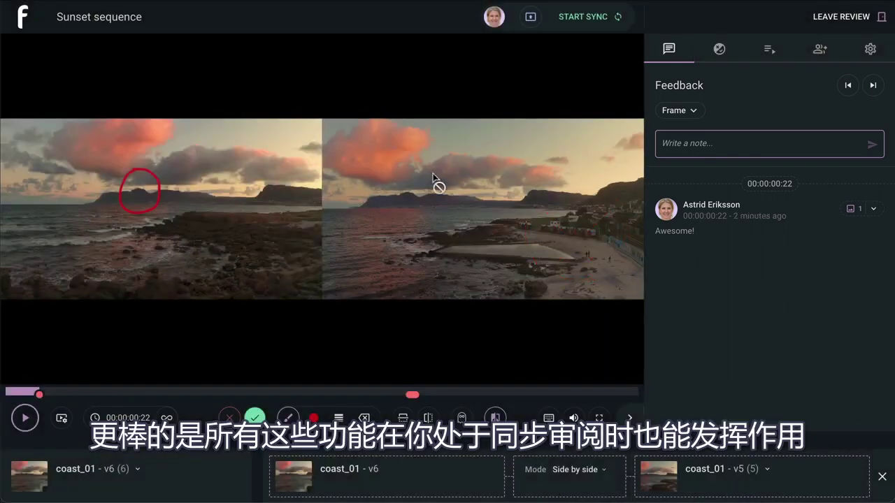
# Step: Start a synced review session and play the side-by-side comparison in it
pyautogui.click(564, 25)
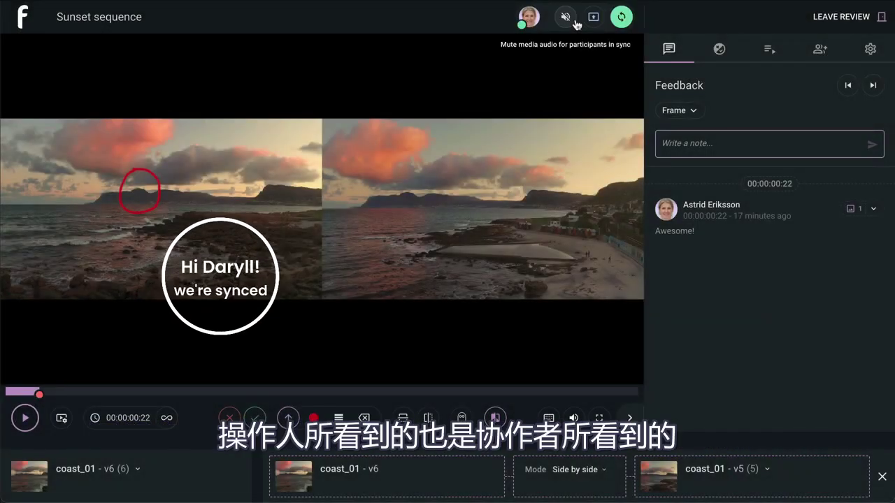
pyautogui.press('space')
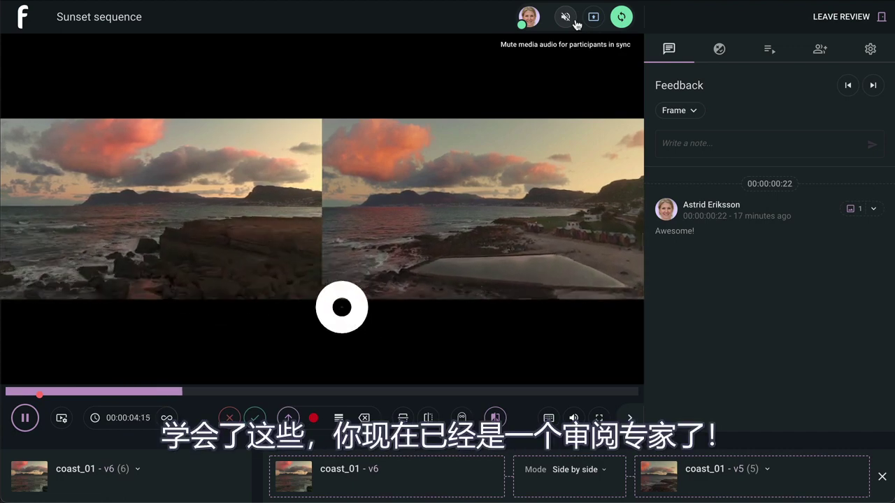
# Step: Stop at frame 00:00:04:17 and post the feedback note "yay!" on it
pyautogui.click(723, 138)
pyautogui.write('yay!')
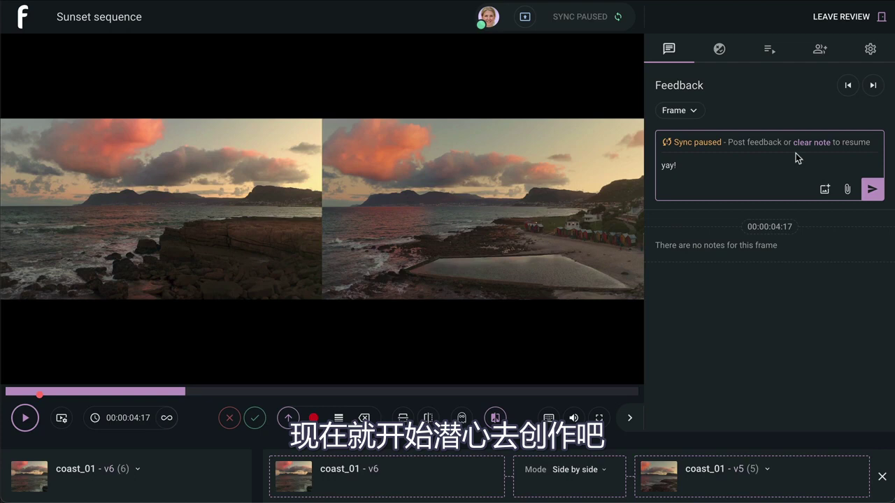
pyautogui.click(872, 190)
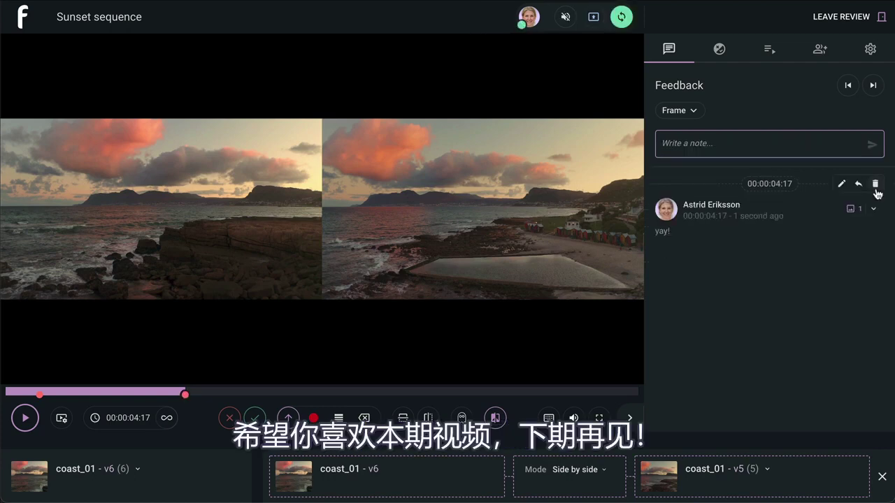